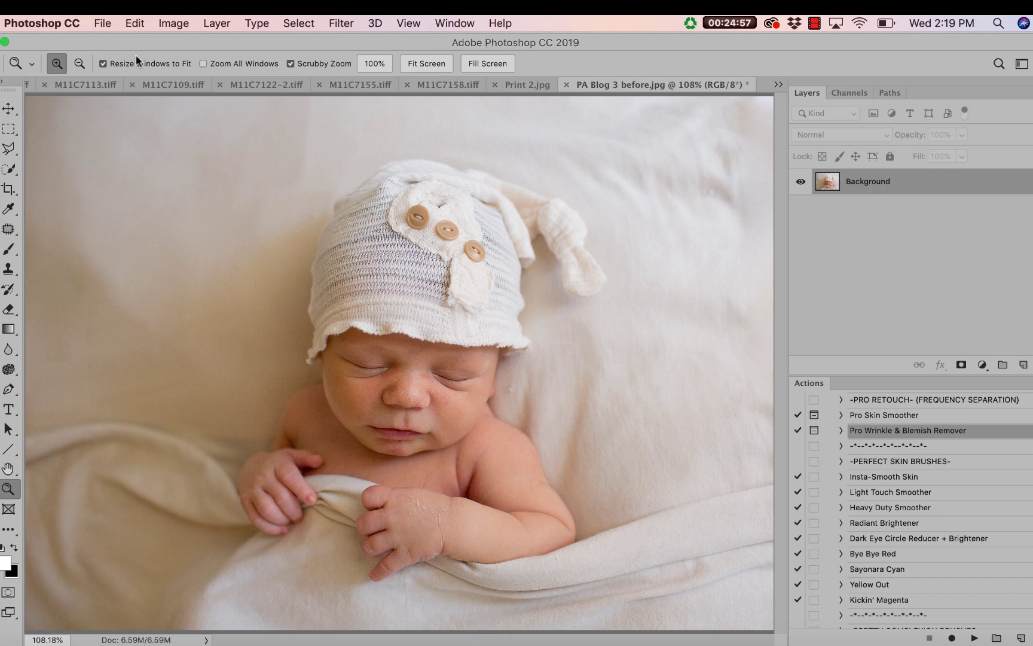
# Zoom in on the baby's face, then zoom back out to 200% around the nose
pyautogui.click(410, 414)
pyautogui.click(410, 414)
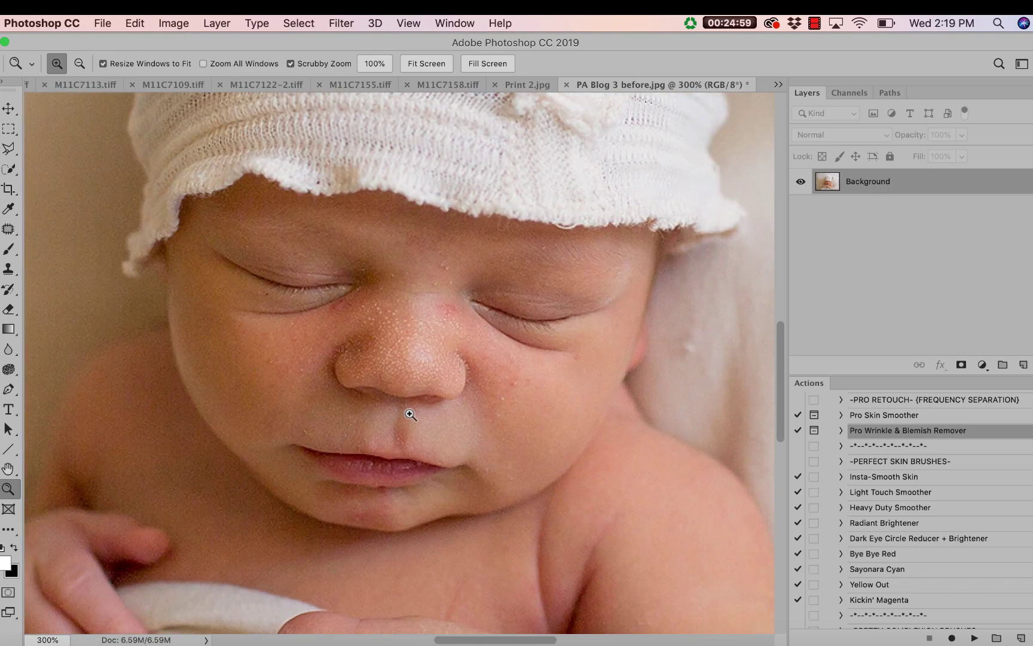
pyautogui.click(80, 63)
pyautogui.click(388, 317)
pyautogui.scroll(3, 414, 344)
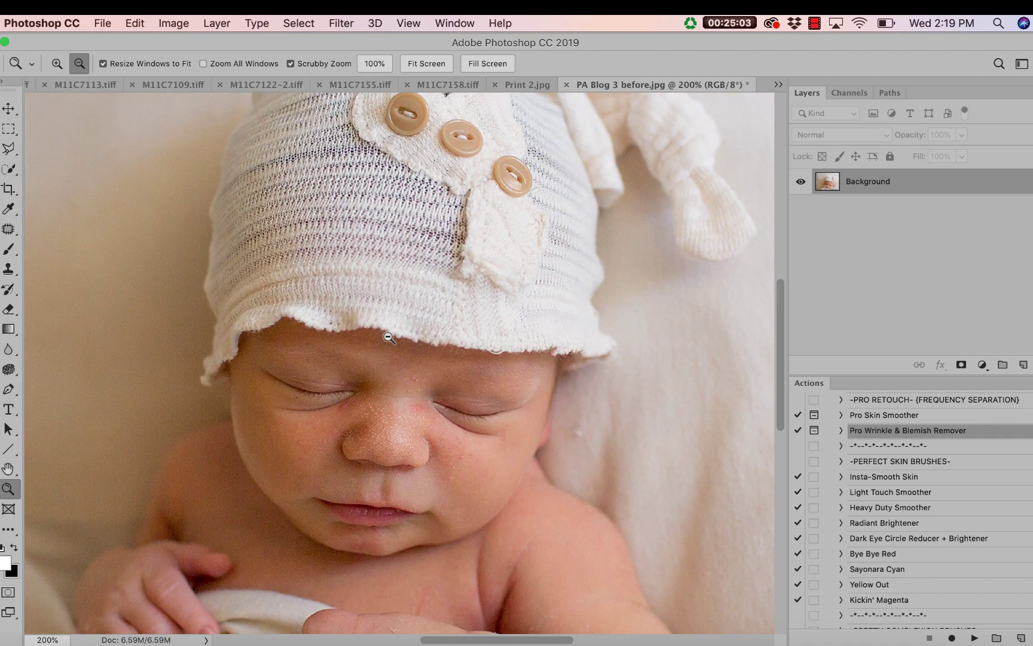
pyautogui.scroll(-3, 395, 337)
pyautogui.hscroll(2, 395, 338)
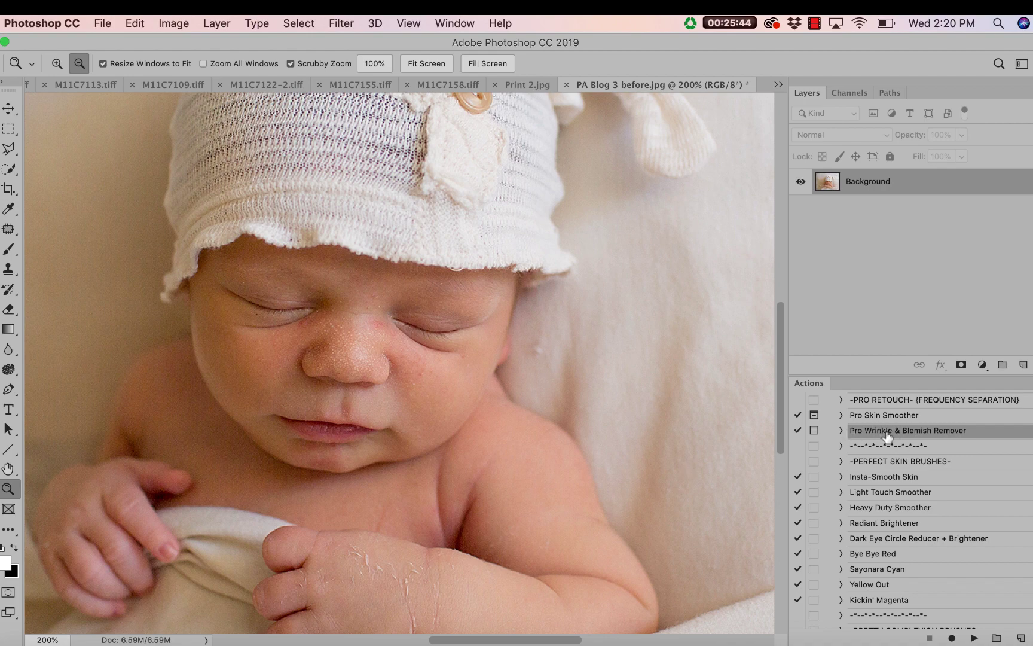
# Run the Pro Wrinkle & Blemish Remover action and continue past its instructions
pyautogui.click(975, 638)
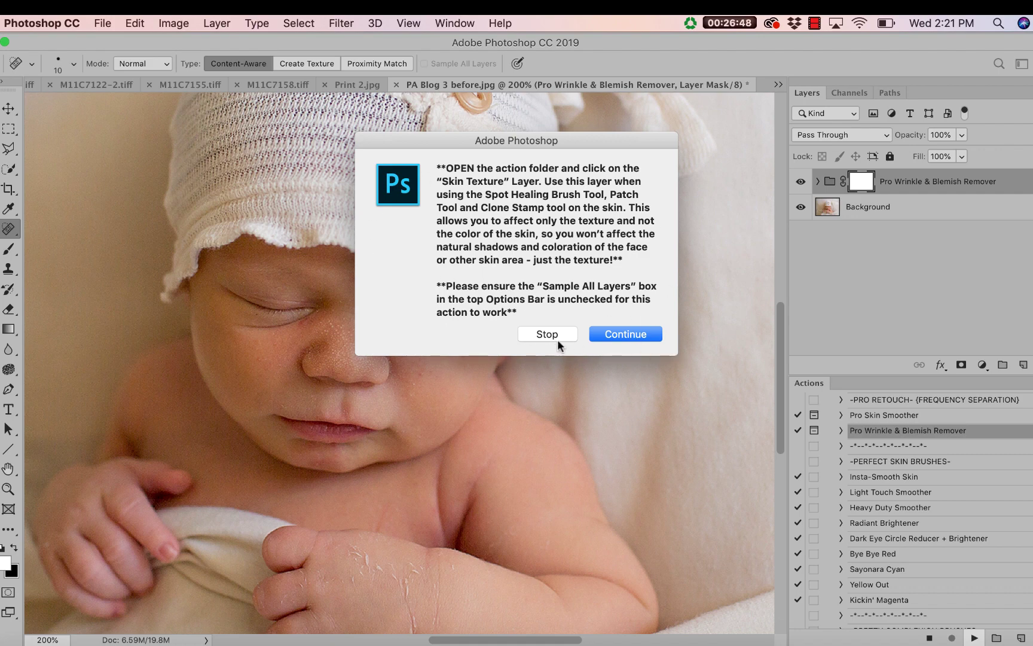
pyautogui.click(637, 335)
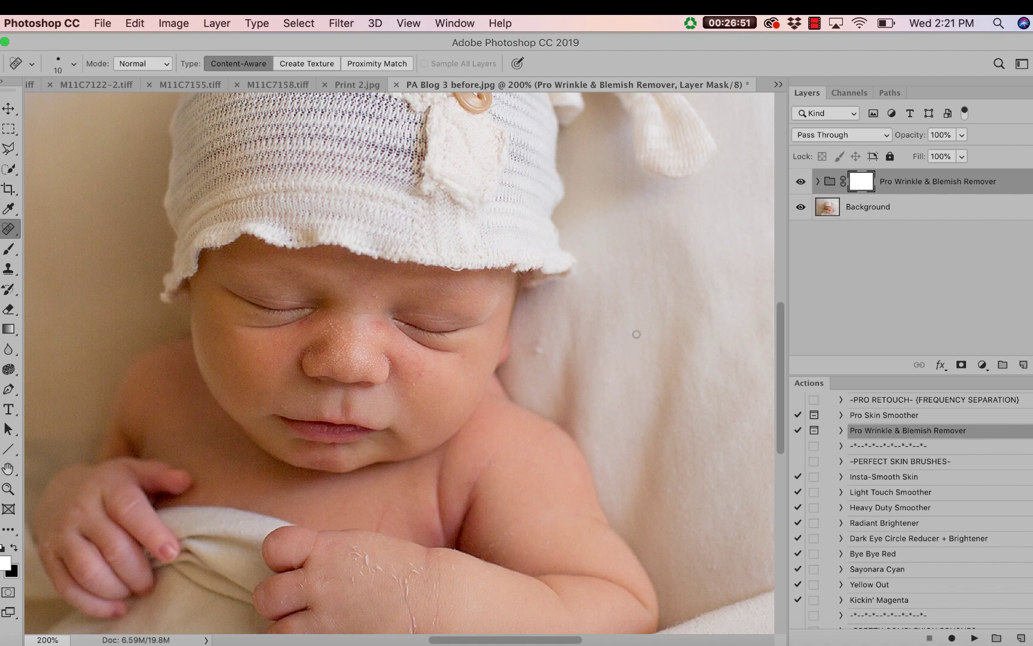
# Expand the Pro Wrinkle & Blemish Remover group and select its Skin Texture layer
pyautogui.click(818, 182)
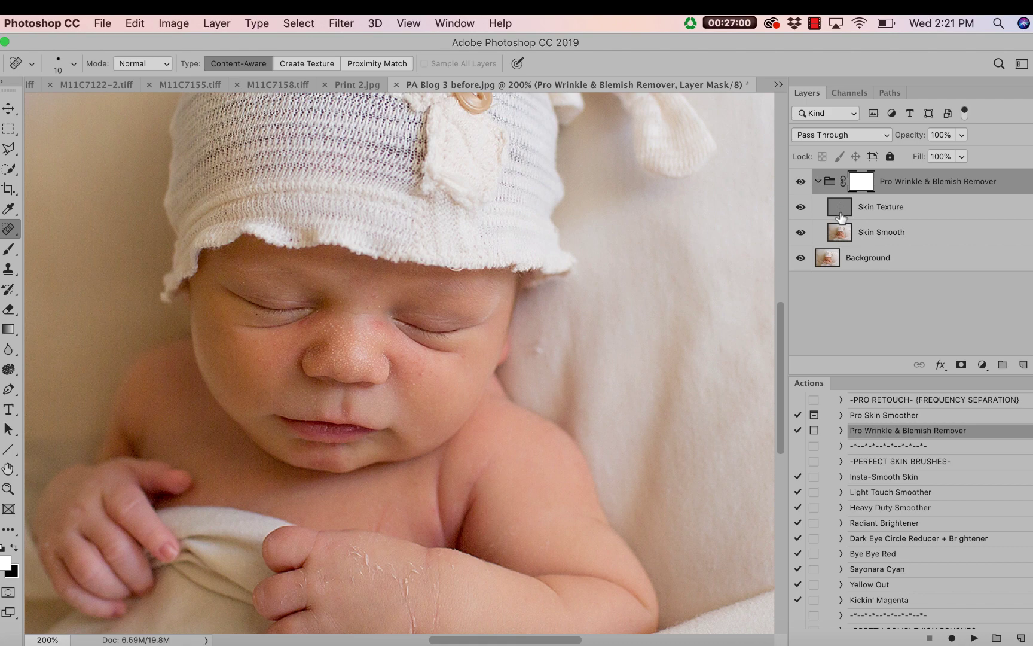
pyautogui.click(878, 208)
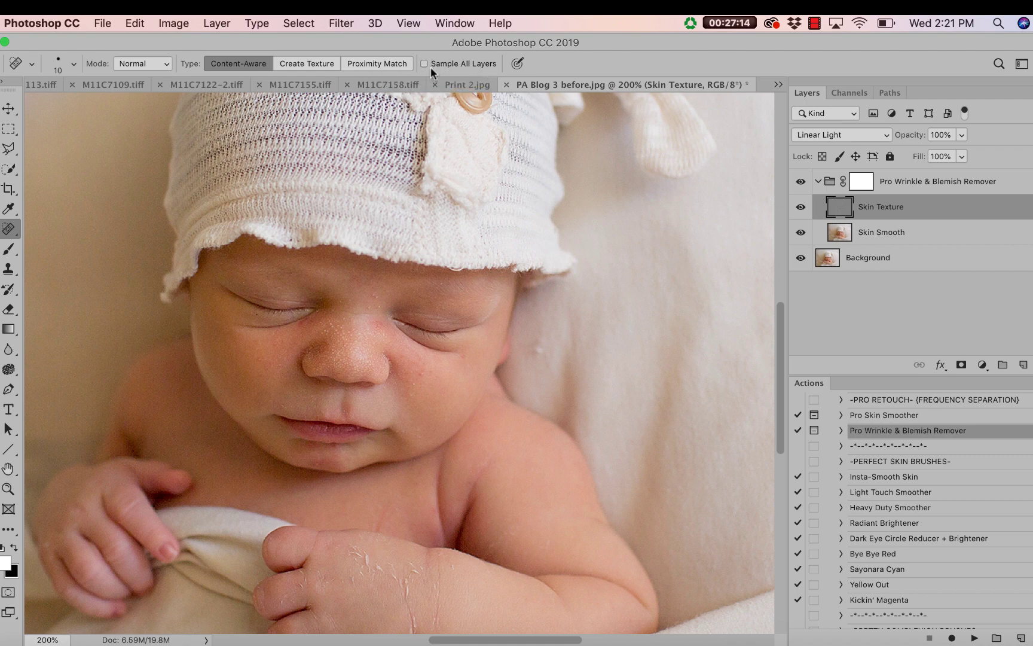
pyautogui.click(8, 233)
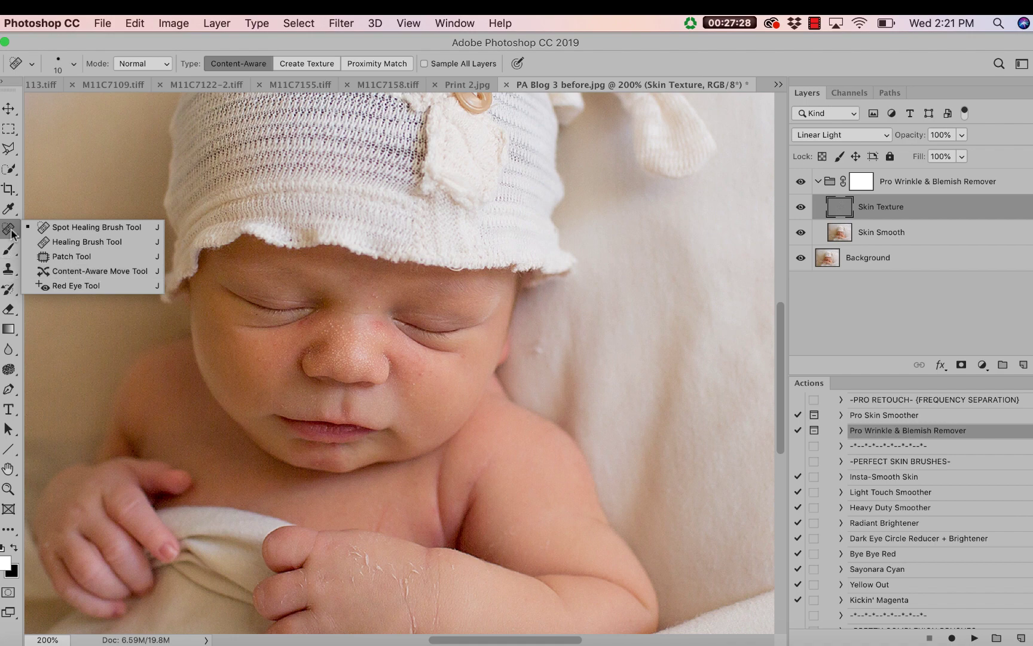
# Heal the spots on the eyelid, chin and cheek with a size-15 Spot Healing Brush
pyautogui.click(90, 227)
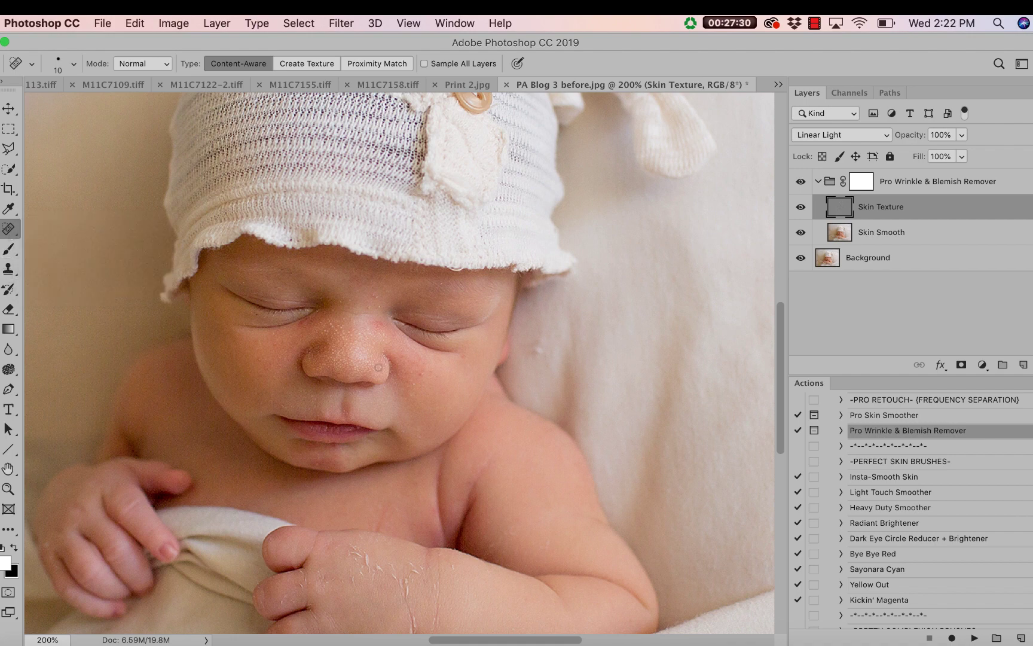
pyautogui.press(']')
pyautogui.click(256, 312)
pyautogui.click(318, 459)
pyautogui.click(433, 371)
# Heal the red spots and blemishes across the nose and nose bridge
pyautogui.click(386, 336)
pyautogui.click(379, 328)
pyautogui.moveTo(379, 328); pyautogui.dragTo(369, 323)
pyautogui.click(376, 328)
pyautogui.click(363, 323)
pyautogui.click(341, 321)
pyautogui.click(326, 332)
pyautogui.click(334, 332)
pyautogui.click(365, 321)
# Heal the remaining spots beside the nose bridge and between the eyes
pyautogui.click(377, 331)
pyautogui.click(376, 334)
pyautogui.click(369, 332)
pyautogui.click(349, 332)
pyautogui.click(343, 329)
pyautogui.click(364, 331)
pyautogui.click(365, 327)
pyautogui.click(381, 329)
pyautogui.click(345, 311)
pyautogui.scroll(-8, 246, 342)
pyautogui.hscroll(4, 246, 341)
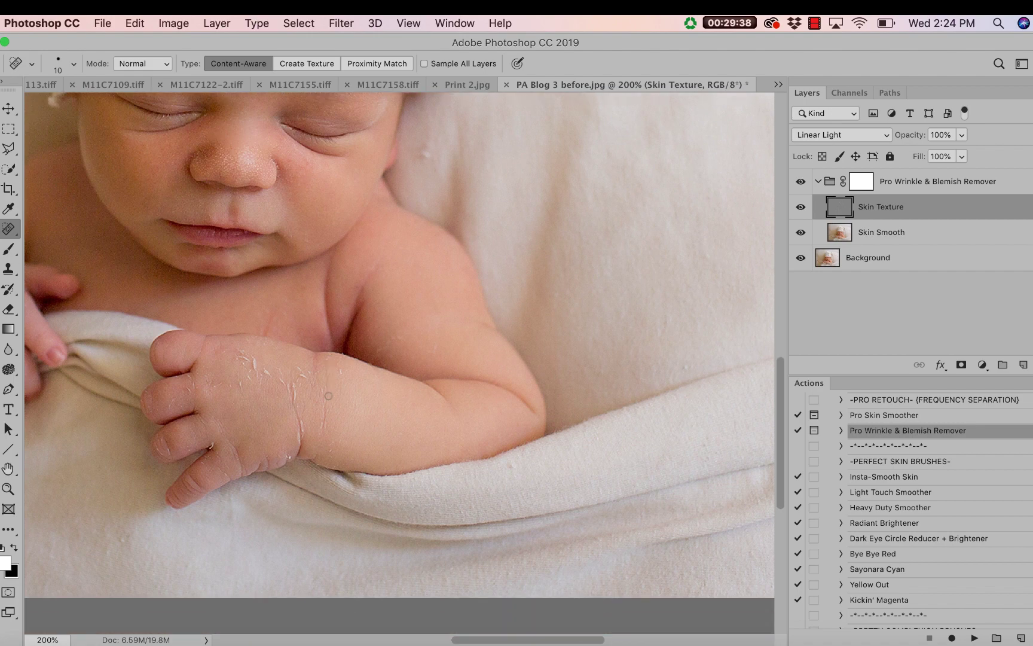
# Patch the first dry-skin flakes on the hand with clean forearm skin using the Patch Tool
pyautogui.rightClick(9, 228)
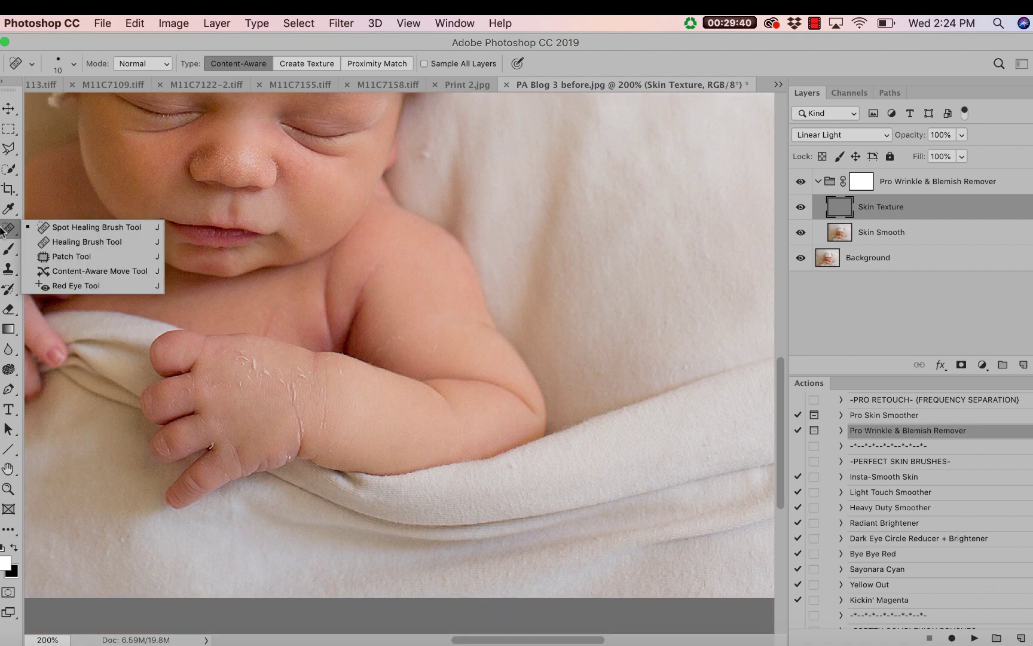
pyautogui.click(71, 257)
pyautogui.moveTo(251, 365)
pyautogui.mouseDown()
pyautogui.moveTo(246, 352)
pyautogui.moveTo(253, 375)
pyautogui.moveTo(260, 349)
pyautogui.moveTo(247, 349)
pyautogui.moveTo(253, 358)
pyautogui.mouseUp()
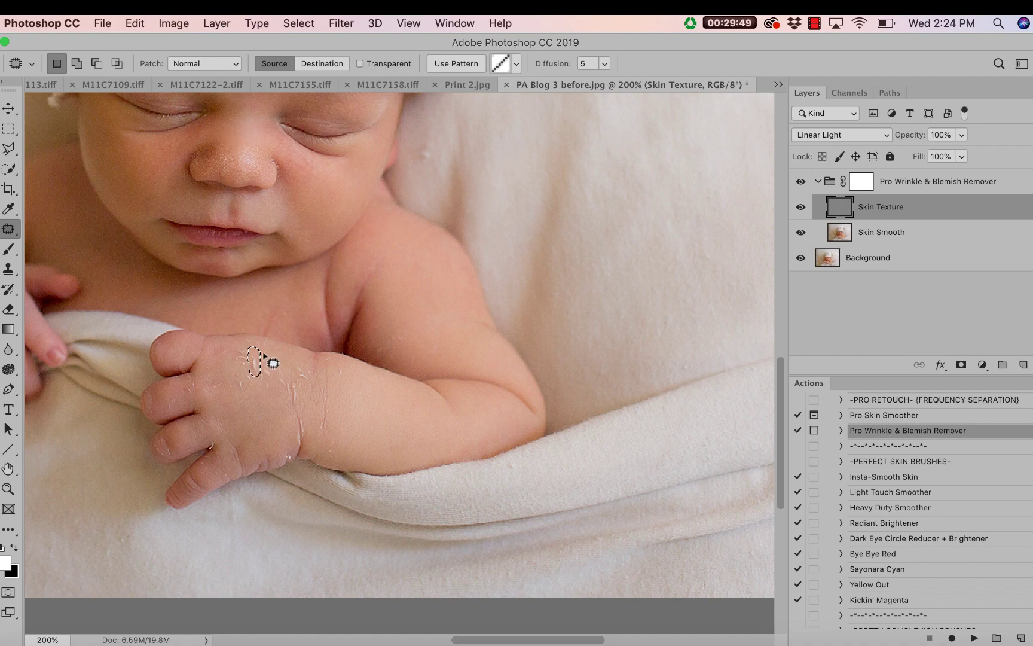
pyautogui.moveTo(261, 354); pyautogui.dragTo(392, 411)
pyautogui.moveTo(268, 361)
pyautogui.mouseDown()
pyautogui.moveTo(258, 364)
pyautogui.moveTo(268, 376)
pyautogui.moveTo(274, 367)
pyautogui.moveTo(299, 374)
pyautogui.moveTo(397, 417)
pyautogui.mouseUp()
pyautogui.press('super+d')
pyautogui.moveTo(263, 363)
pyautogui.mouseDown()
pyautogui.moveTo(265, 385)
pyautogui.moveTo(264, 364)
pyautogui.moveTo(378, 403)
pyautogui.mouseUp()
pyautogui.press('super+d')
# Patch the remaining flakes on the hand and wrist with forearm skin
pyautogui.moveTo(251, 356)
pyautogui.mouseDown()
pyautogui.moveTo(239, 374)
pyautogui.moveTo(249, 350)
pyautogui.moveTo(388, 404)
pyautogui.mouseUp()
pyautogui.press('super+d')
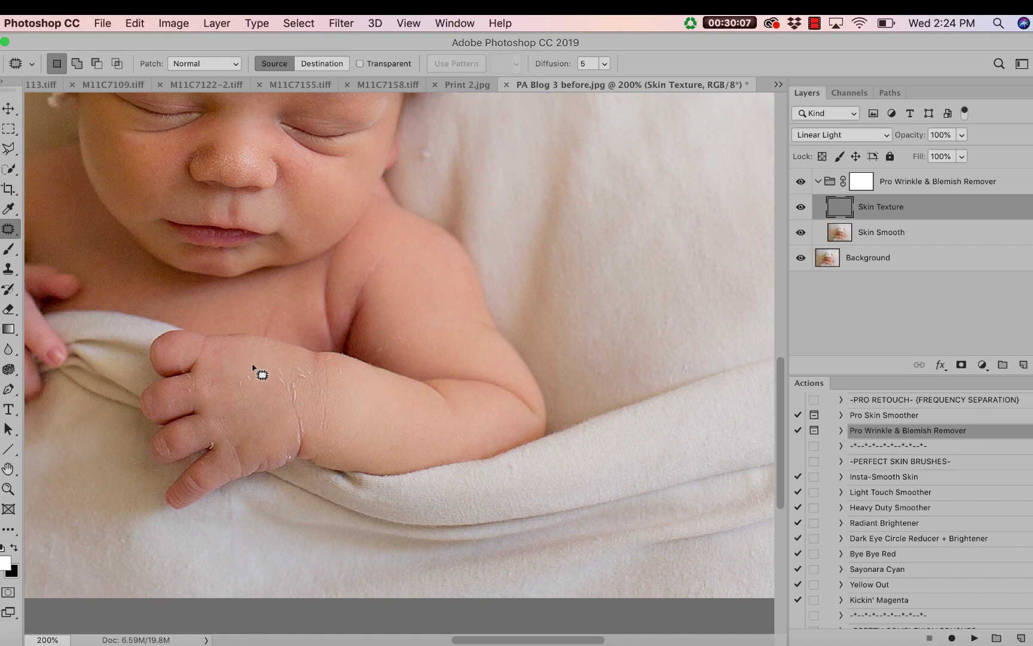
pyautogui.moveTo(238, 379)
pyautogui.mouseDown()
pyautogui.moveTo(267, 358)
pyautogui.moveTo(388, 420)
pyautogui.mouseUp()
pyautogui.press('super+d')
pyautogui.moveTo(278, 365)
pyautogui.mouseDown()
pyautogui.moveTo(288, 398)
pyautogui.moveTo(293, 365)
pyautogui.moveTo(412, 420)
pyautogui.mouseUp()
pyautogui.press('super+d')
pyautogui.moveTo(262, 341)
pyautogui.mouseDown()
pyautogui.moveTo(244, 354)
pyautogui.moveTo(275, 361)
pyautogui.moveTo(265, 340)
pyautogui.moveTo(396, 407)
pyautogui.moveTo(294, 362)
pyautogui.moveTo(285, 395)
pyautogui.moveTo(301, 398)
pyautogui.moveTo(306, 376)
pyautogui.mouseUp()
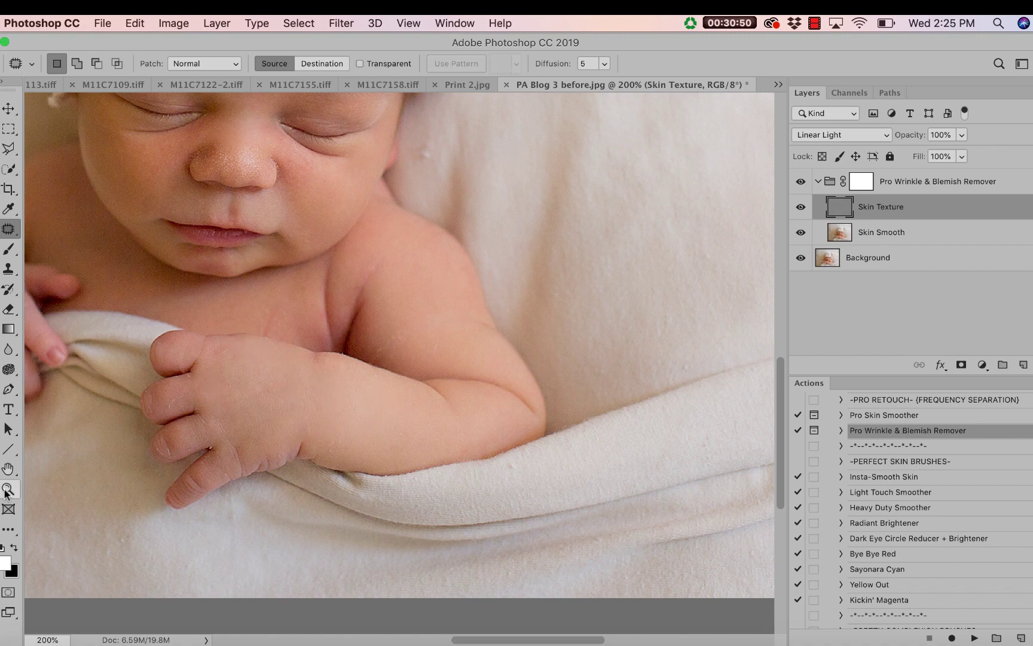
# Fit the whole photo in the window and flatten the image into one Background layer
pyautogui.click(8, 488)
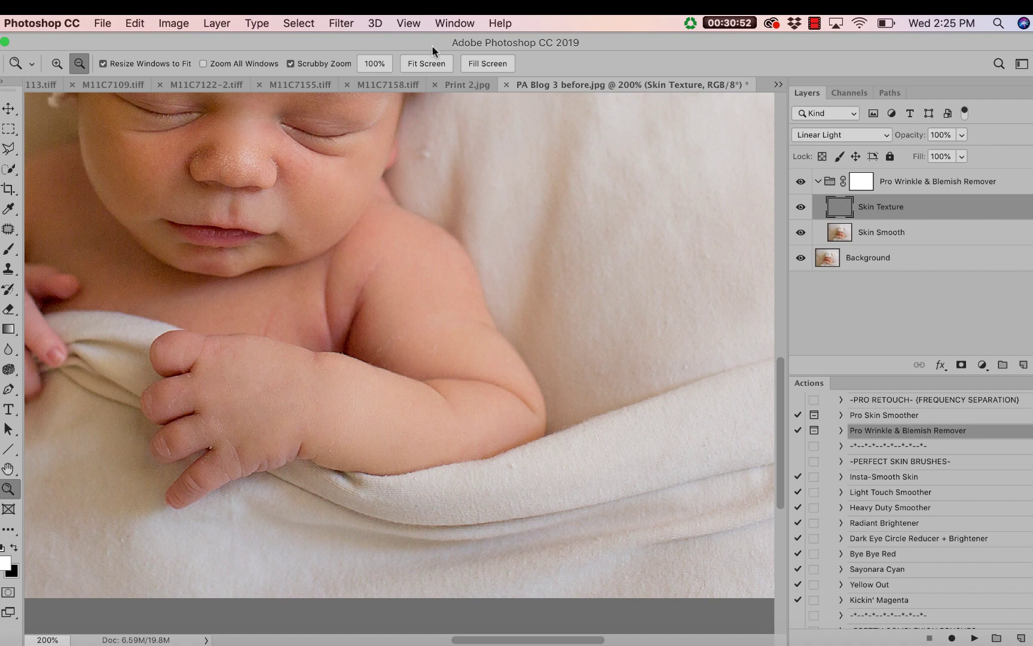
pyautogui.click(419, 65)
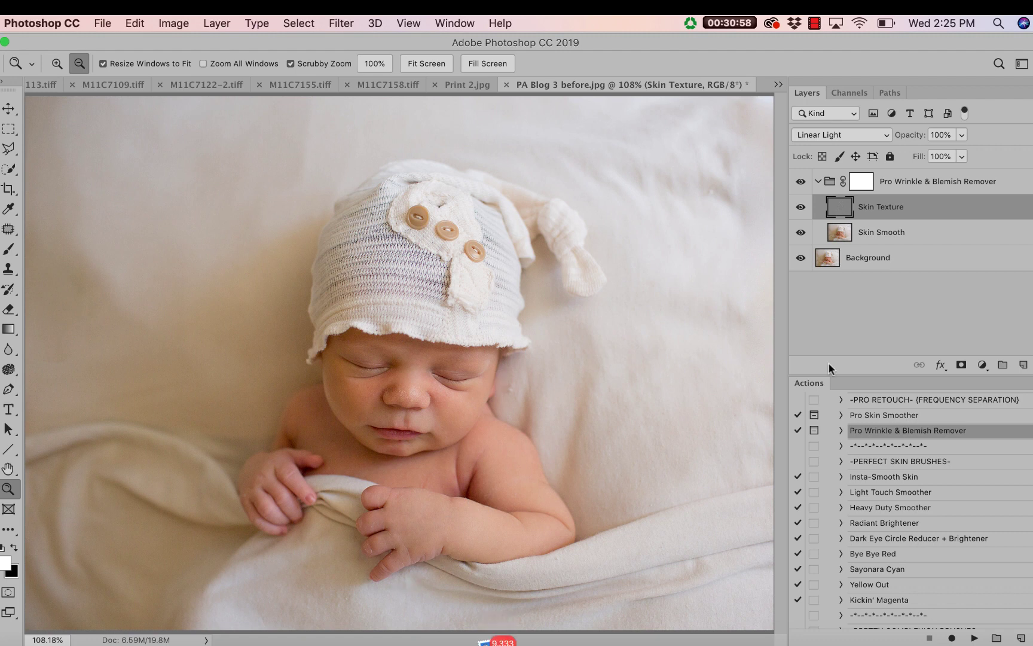
pyautogui.click(818, 181)
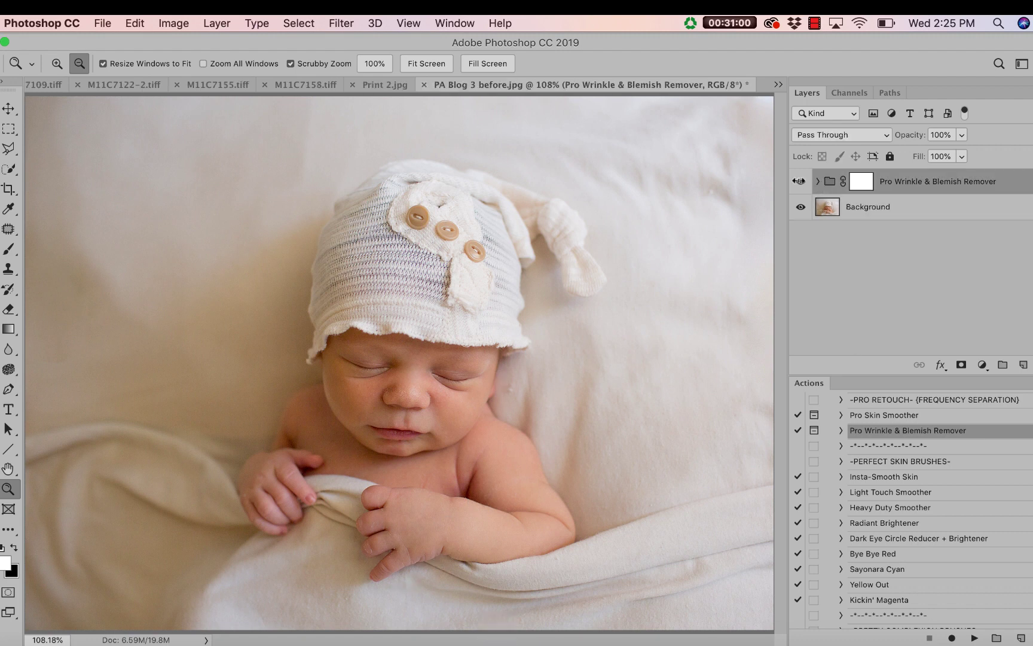
pyautogui.click(861, 417)
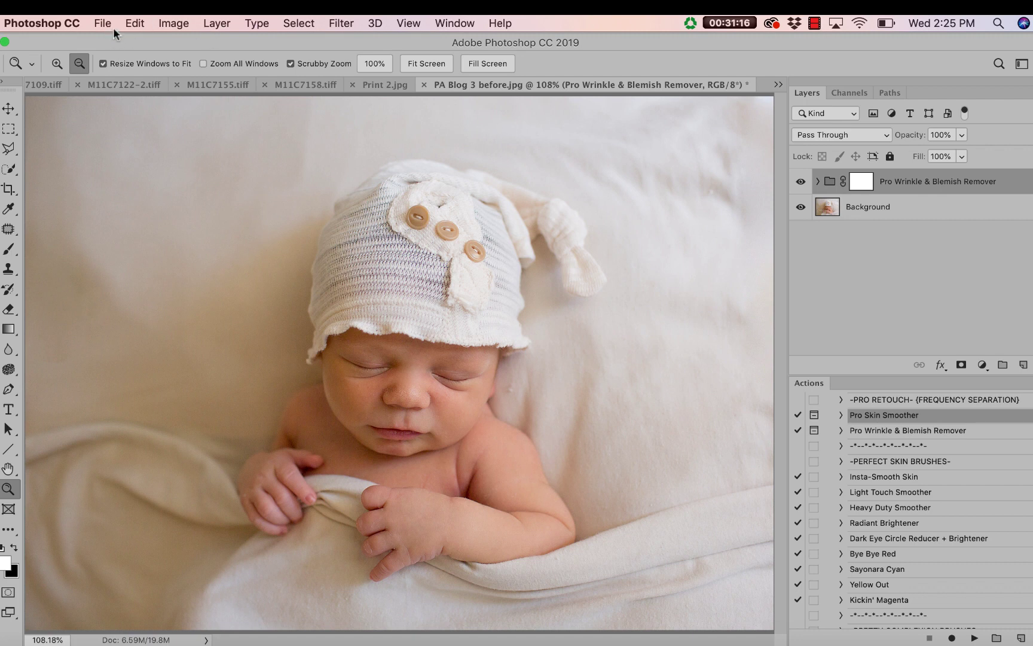
pyautogui.click(215, 24)
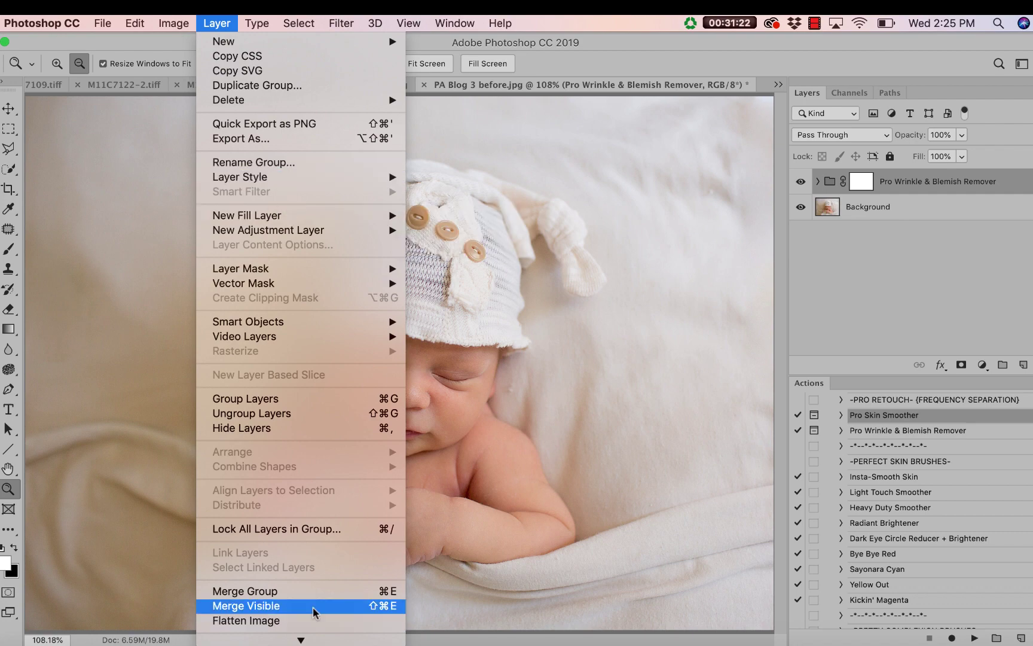
pyautogui.click(303, 621)
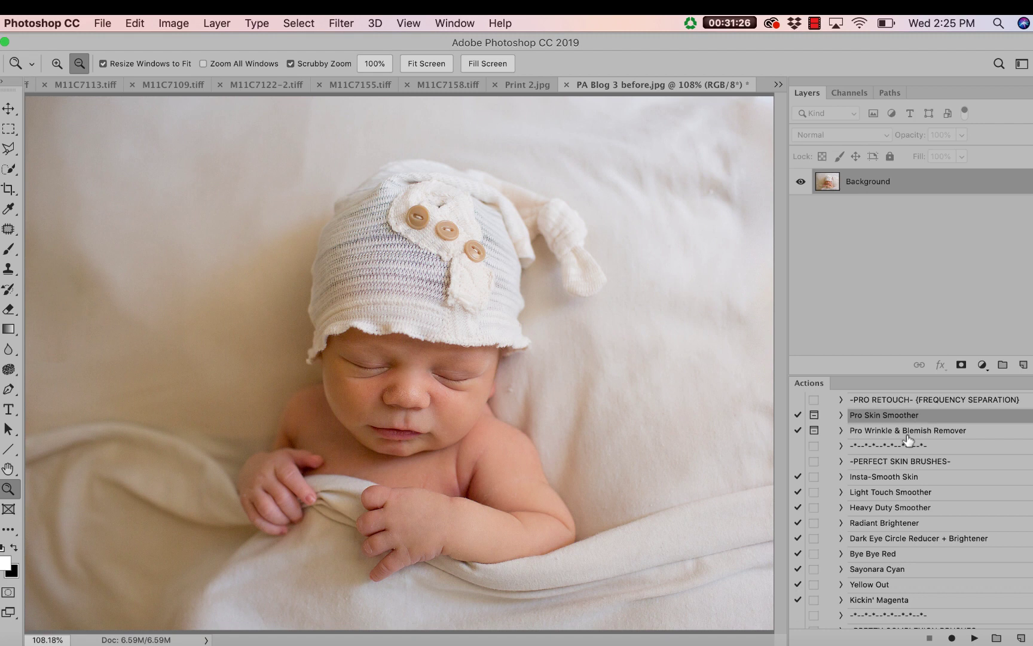
# Run the Pro Skin Smoother action and continue past its instructions
pyautogui.click(975, 637)
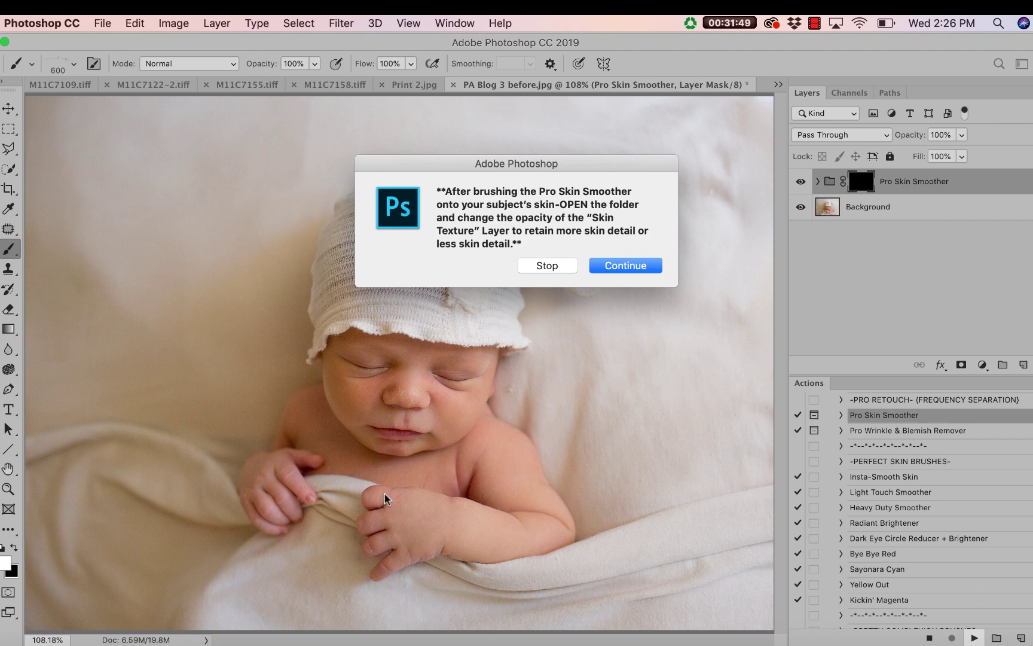
pyautogui.click(633, 267)
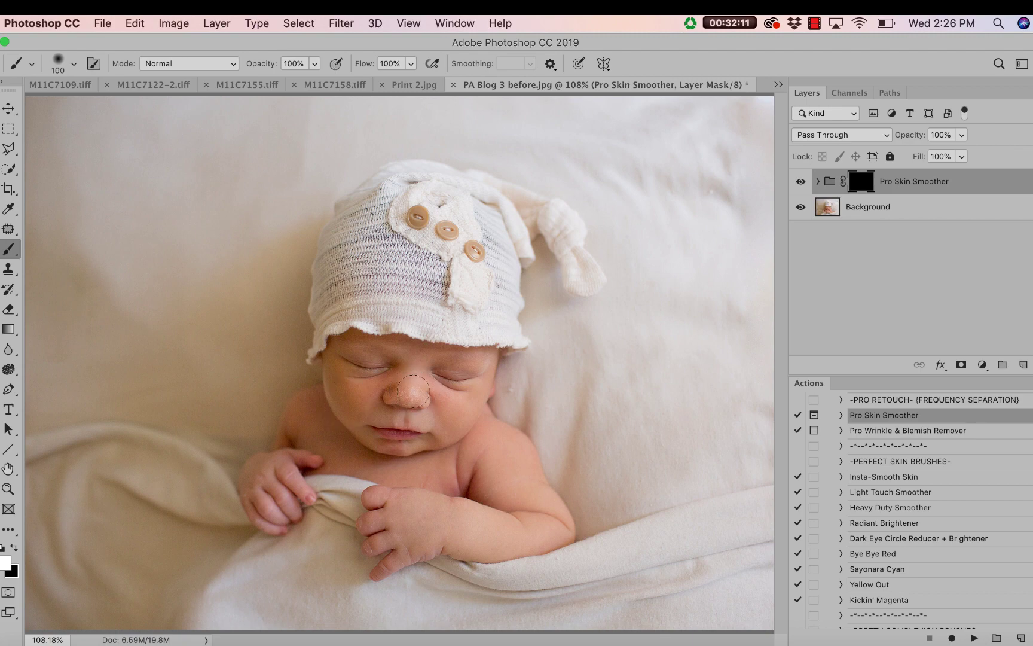
pyautogui.click(9, 489)
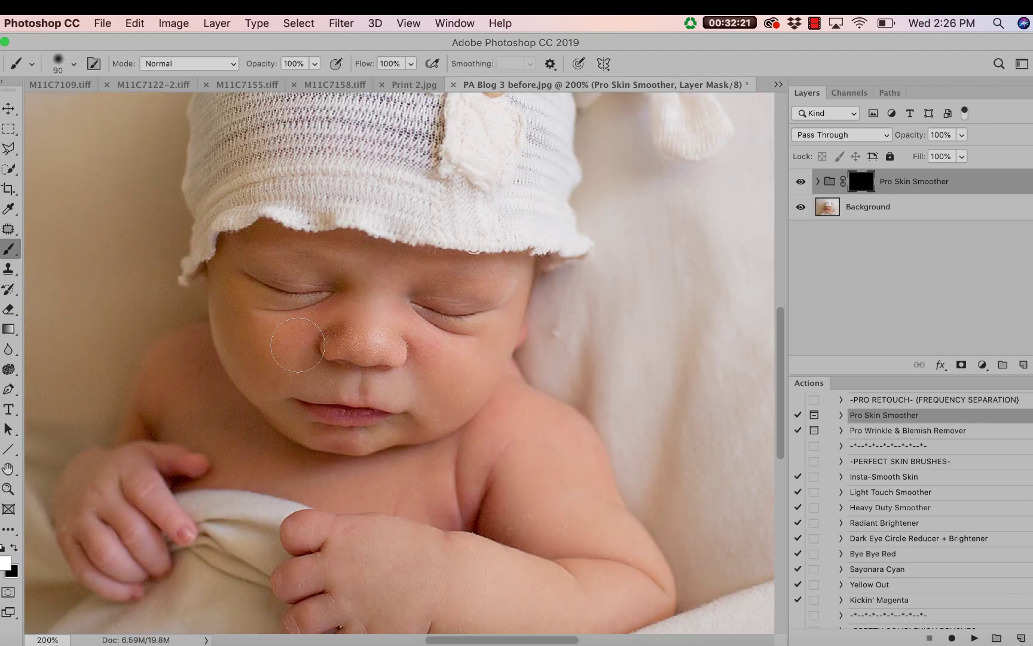
# Paint smoothing onto the group mask across the forehead and under the right eye
pyautogui.press('[')
pyautogui.moveTo(378, 278)
pyautogui.mouseDown()
pyautogui.moveTo(360, 255)
pyautogui.moveTo(319, 244)
pyautogui.moveTo(334, 252)
pyautogui.moveTo(294, 257)
pyautogui.moveTo(264, 245)
pyautogui.mouseUp()
pyautogui.press('[')
pyautogui.press('[')
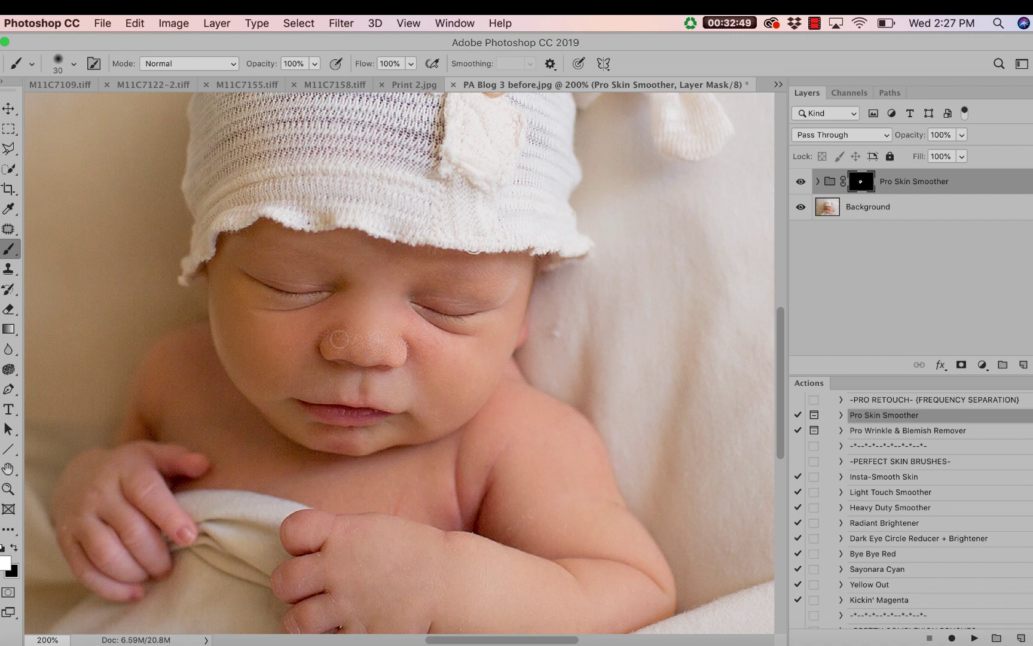
pyautogui.moveTo(426, 333)
pyautogui.mouseDown()
pyautogui.moveTo(498, 330)
pyautogui.moveTo(449, 345)
pyautogui.moveTo(496, 344)
pyautogui.moveTo(505, 331)
pyautogui.moveTo(477, 390)
pyautogui.moveTo(447, 411)
pyautogui.moveTo(473, 370)
pyautogui.moveTo(449, 386)
pyautogui.moveTo(445, 355)
pyautogui.moveTo(427, 389)
pyautogui.moveTo(437, 350)
pyautogui.moveTo(429, 339)
pyautogui.moveTo(425, 374)
pyautogui.moveTo(418, 347)
pyautogui.moveTo(412, 385)
pyautogui.moveTo(386, 384)
pyautogui.moveTo(418, 400)
pyautogui.moveTo(398, 383)
pyautogui.mouseUp()
pyautogui.press('[')
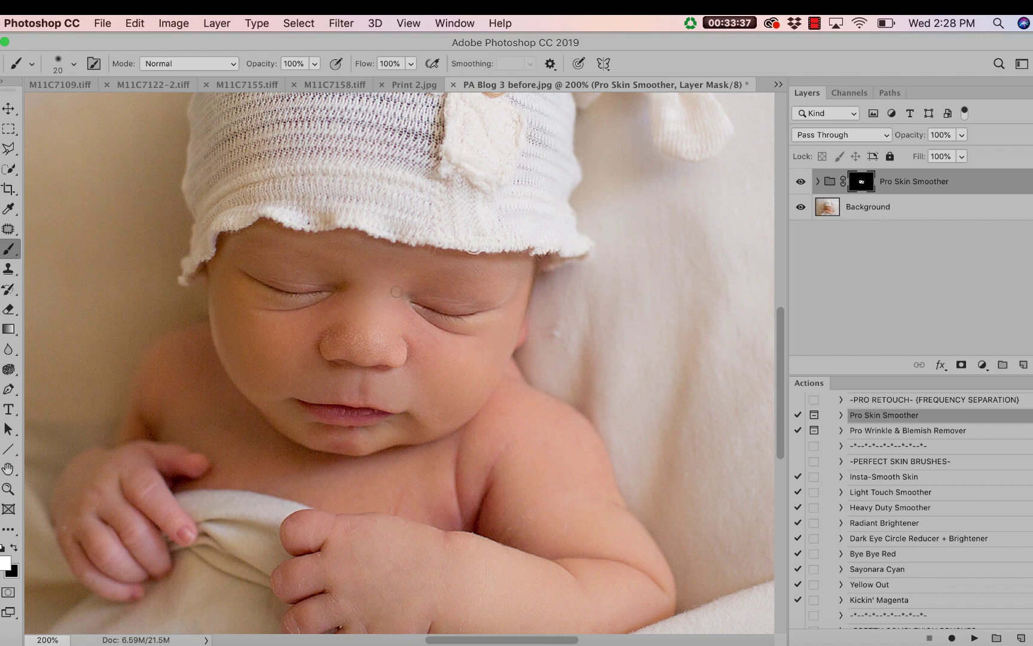
# Using the red mask overlay, refine the smoothing edges beside the right eye and along the chin
pyautogui.press('\\')
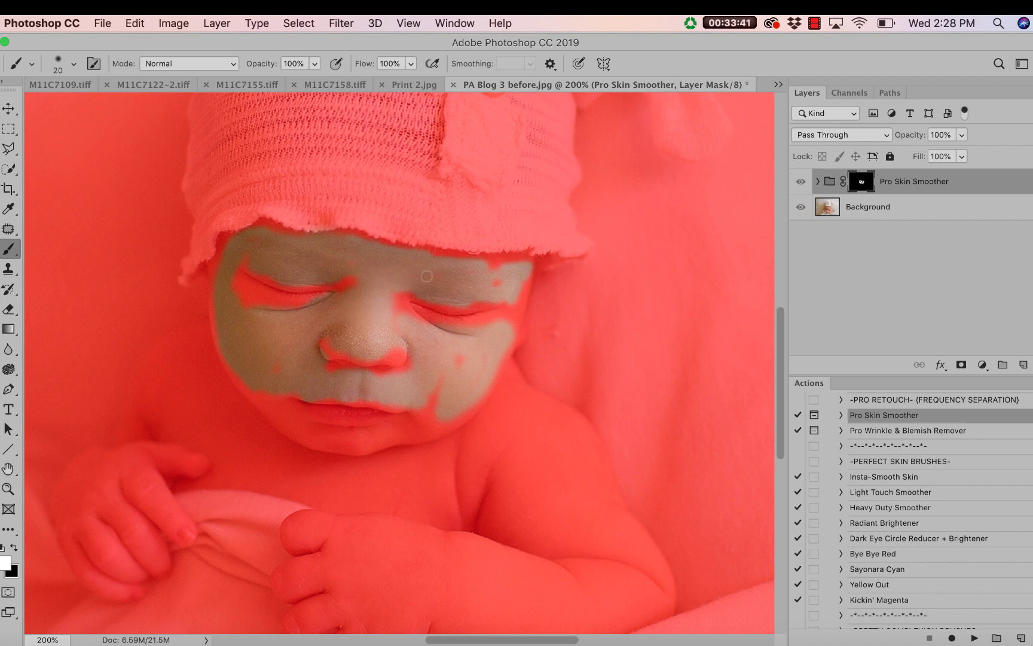
pyautogui.moveTo(519, 293); pyautogui.dragTo(504, 330)
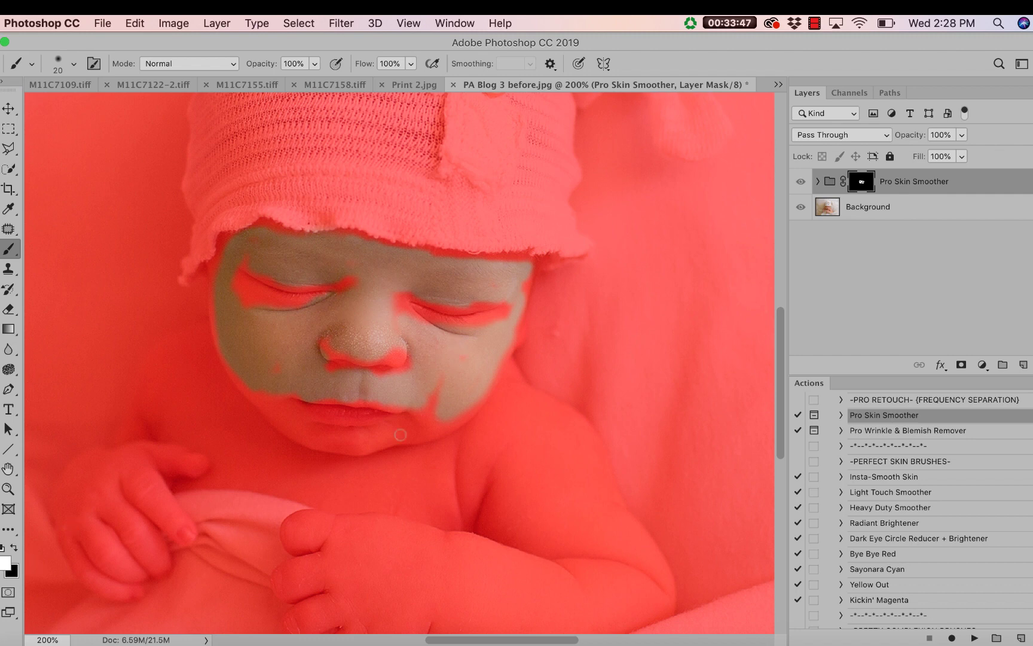
pyautogui.moveTo(435, 388)
pyautogui.mouseDown()
pyautogui.moveTo(420, 408)
pyautogui.moveTo(451, 413)
pyautogui.moveTo(357, 440)
pyautogui.mouseUp()
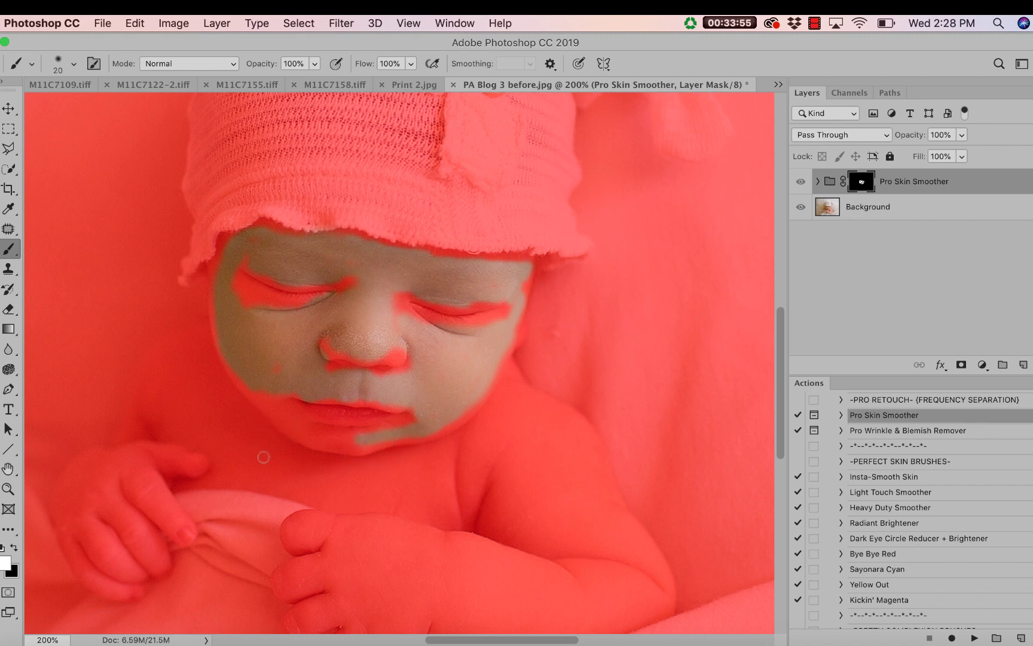
pyautogui.moveTo(395, 432); pyautogui.dragTo(346, 437)
pyautogui.press('\\')
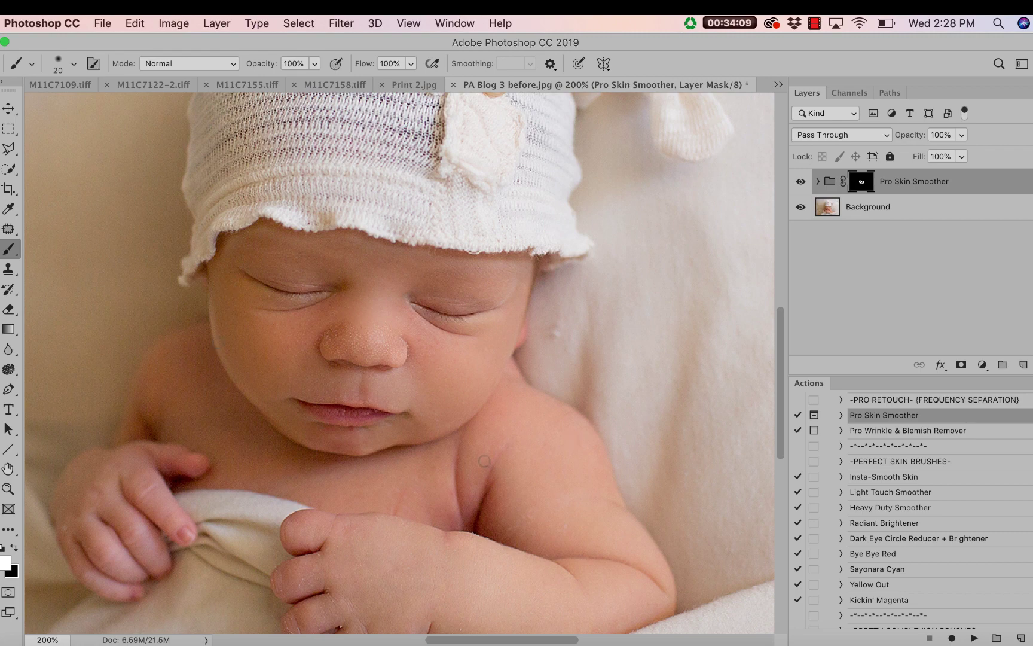
# Paint 50%-opacity smoothing over the baby's shoulder and forearm with a larger brush
pyautogui.press(']')
pyautogui.press(']')
pyautogui.click(314, 63)
pyautogui.moveTo(318, 82); pyautogui.dragTo(278, 81)
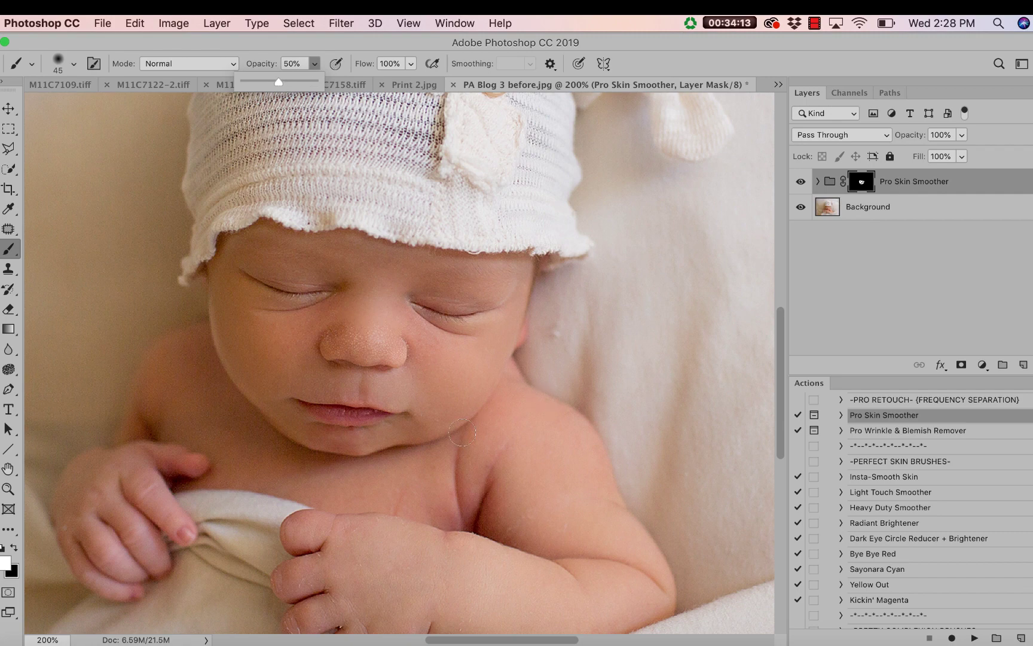
pyautogui.click(437, 474)
pyautogui.moveTo(446, 497)
pyautogui.mouseDown()
pyautogui.moveTo(515, 435)
pyautogui.moveTo(524, 404)
pyautogui.moveTo(585, 464)
pyautogui.moveTo(564, 446)
pyautogui.moveTo(596, 511)
pyautogui.moveTo(516, 520)
pyautogui.mouseUp()
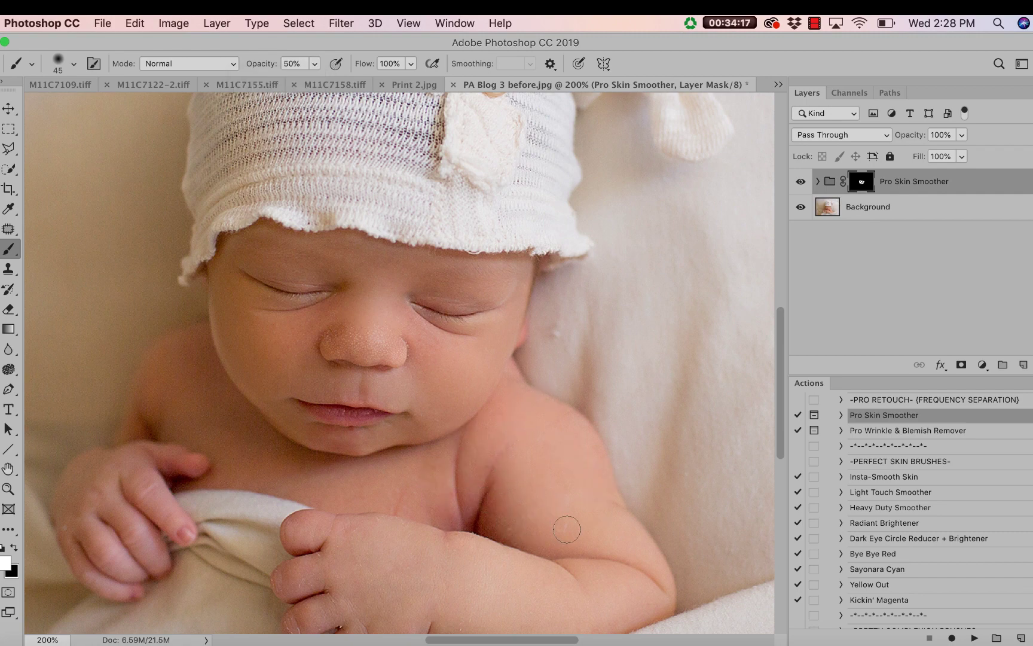
pyautogui.scroll(-2, 615, 631)
pyautogui.scroll(-5, 615, 631)
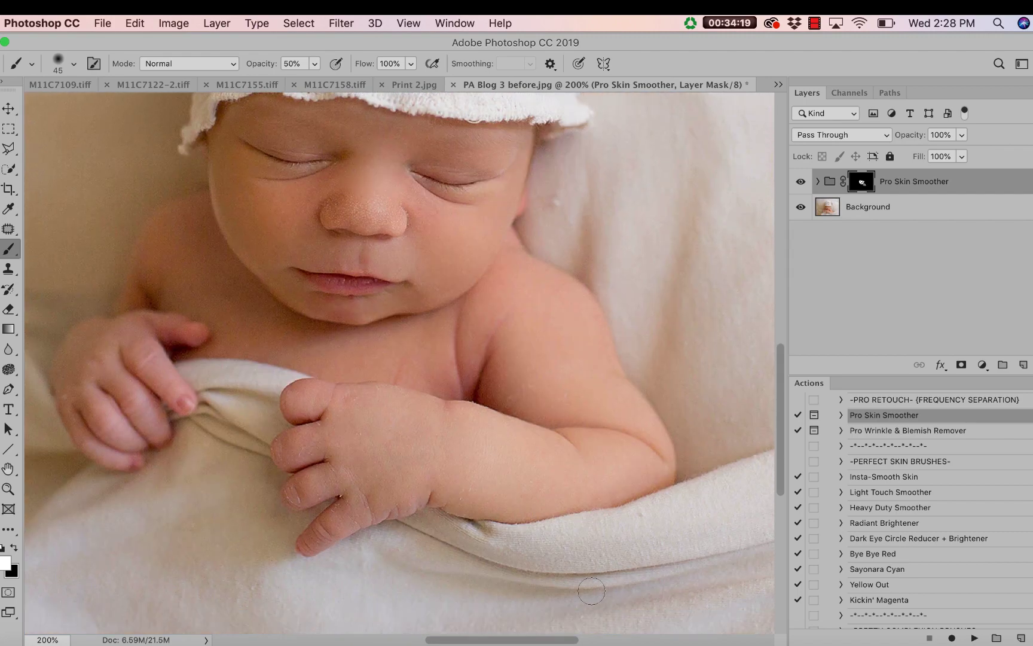
pyautogui.moveTo(610, 458)
pyautogui.mouseDown()
pyautogui.moveTo(599, 473)
pyautogui.moveTo(618, 479)
pyautogui.moveTo(487, 473)
pyautogui.moveTo(531, 461)
pyautogui.moveTo(473, 416)
pyautogui.moveTo(456, 425)
pyautogui.moveTo(360, 417)
pyautogui.mouseUp()
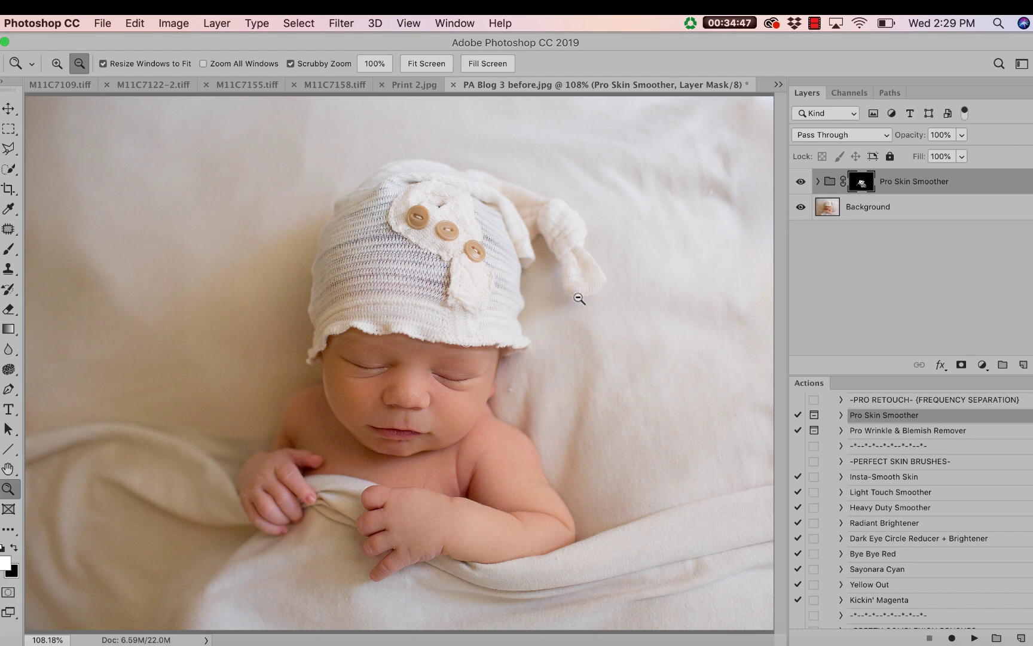
# Expand the Pro Skin Smoother group and adjust the Skin Texture layer's opacity to about 80%
pyautogui.click(819, 181)
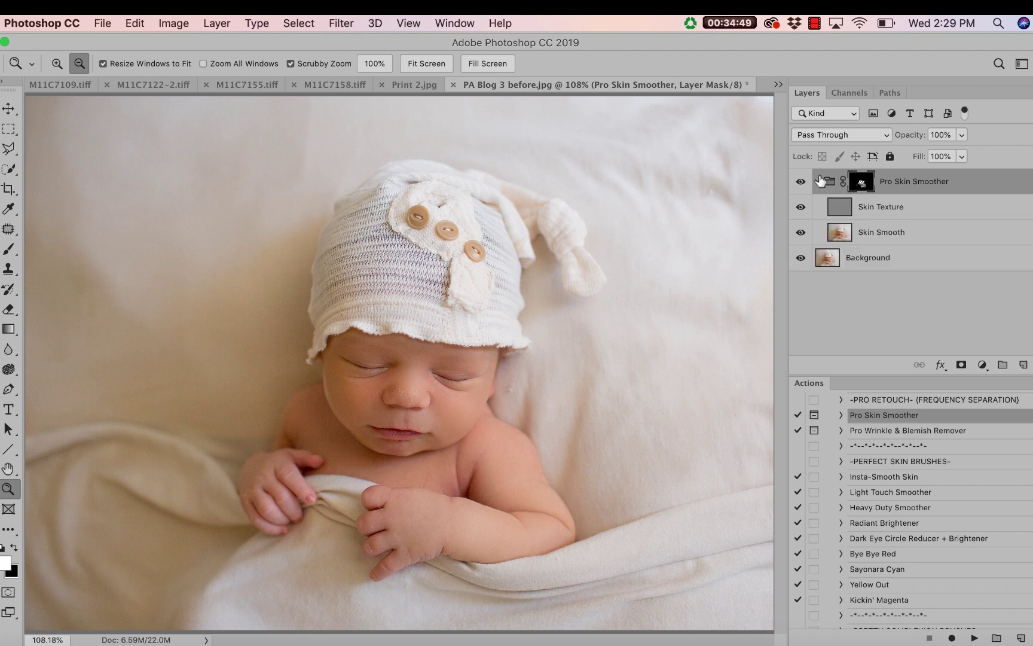
pyautogui.click(846, 209)
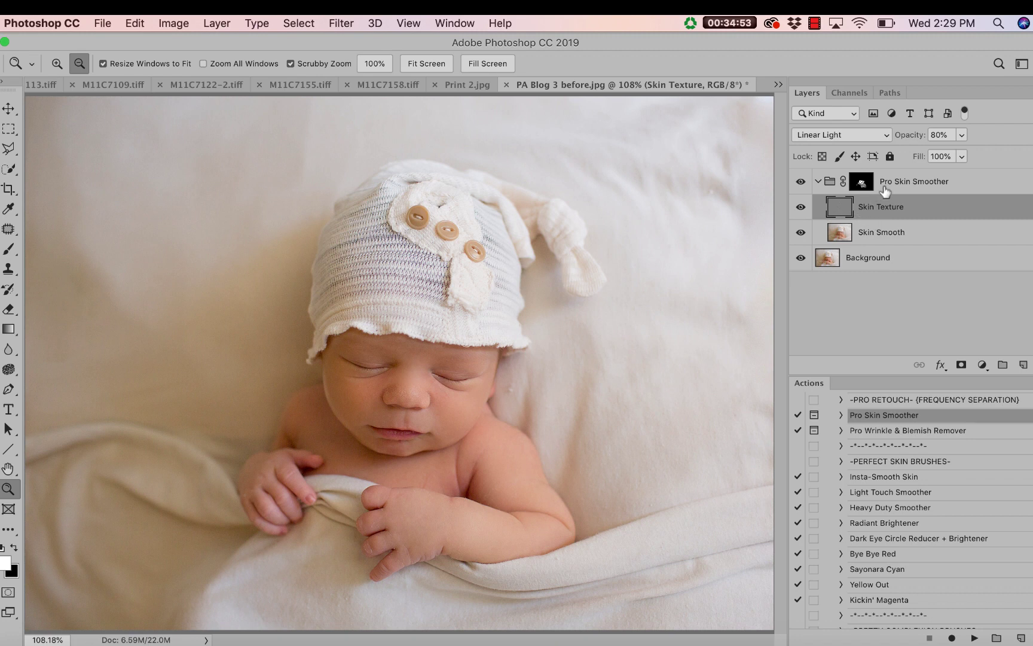
pyautogui.click(961, 135)
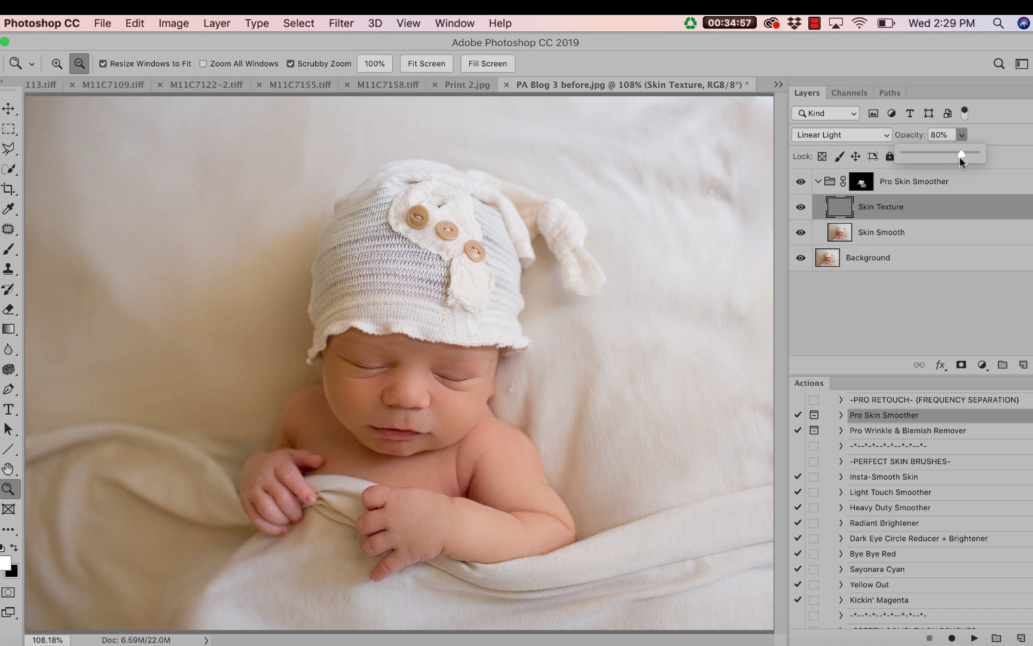
pyautogui.moveTo(961, 153)
pyautogui.mouseDown()
pyautogui.moveTo(912, 165)
pyautogui.moveTo(974, 167)
pyautogui.moveTo(961, 167)
pyautogui.mouseUp()
# Lower the Pro Skin Smoother group's opacity to 49%
pyautogui.click(922, 233)
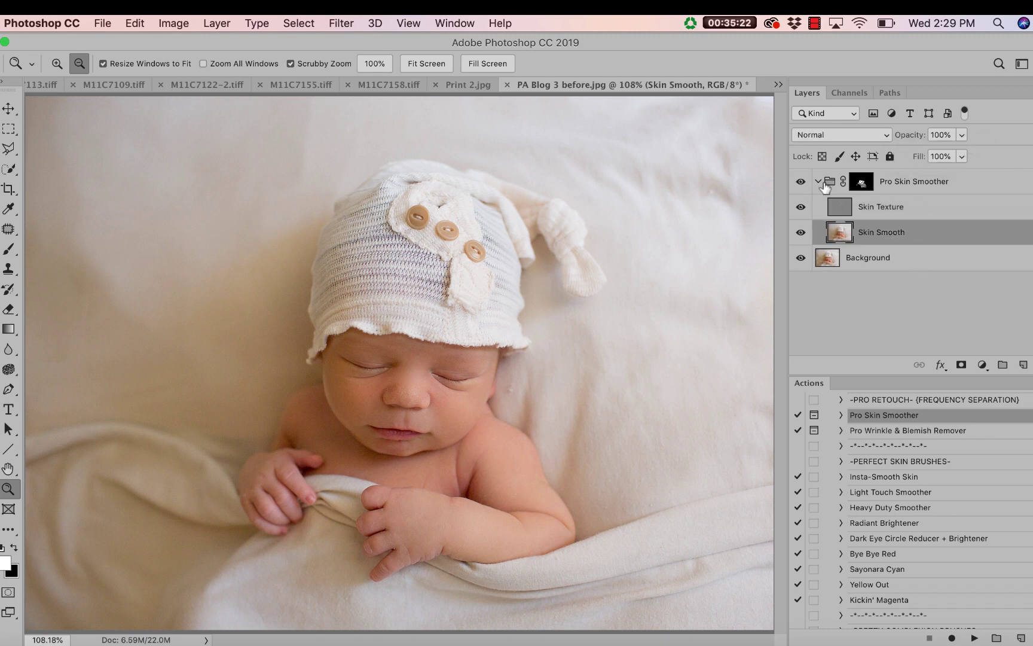
pyautogui.click(917, 181)
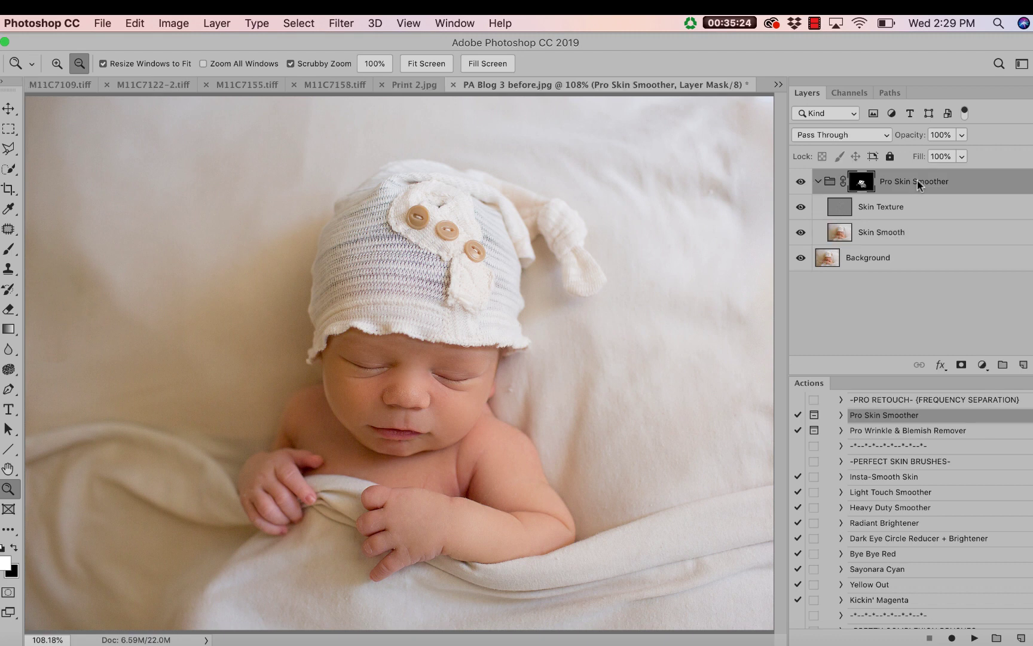
pyautogui.click(961, 135)
pyautogui.moveTo(950, 153); pyautogui.dragTo(925, 162)
# Target the Pro Skin Smoother group mask with a size 20 Brush, black colour and 100% opacity
pyautogui.click(818, 182)
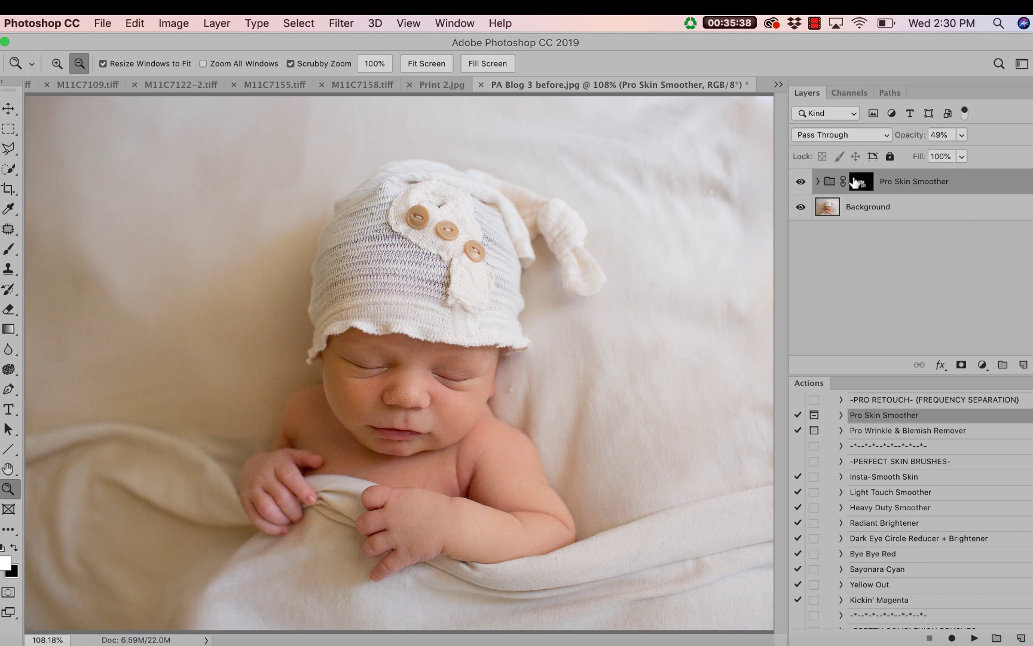
pyautogui.click(9, 249)
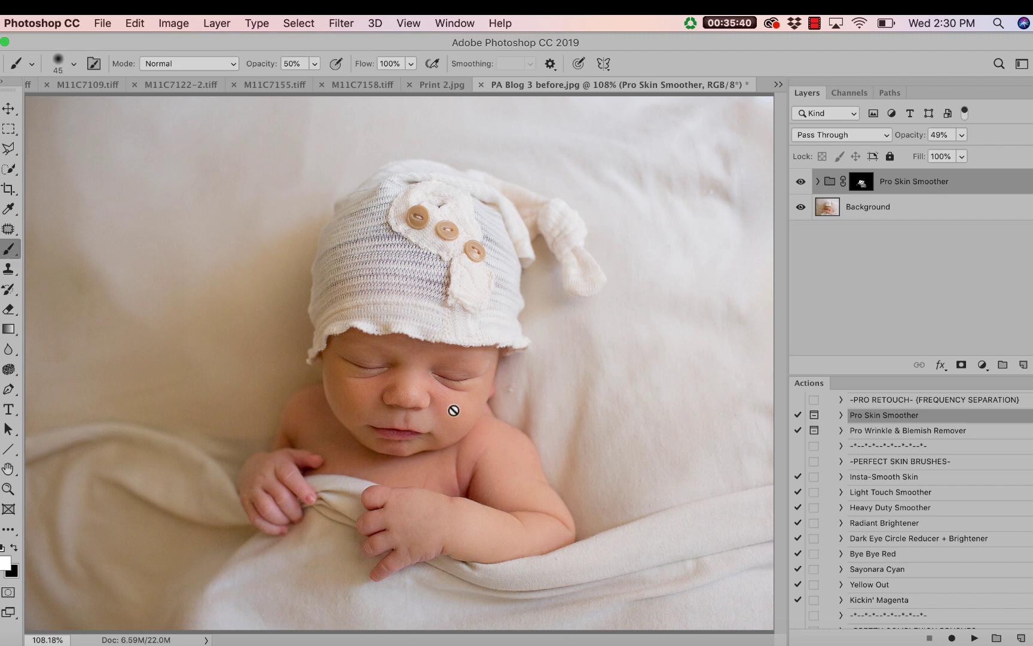
pyautogui.click(860, 182)
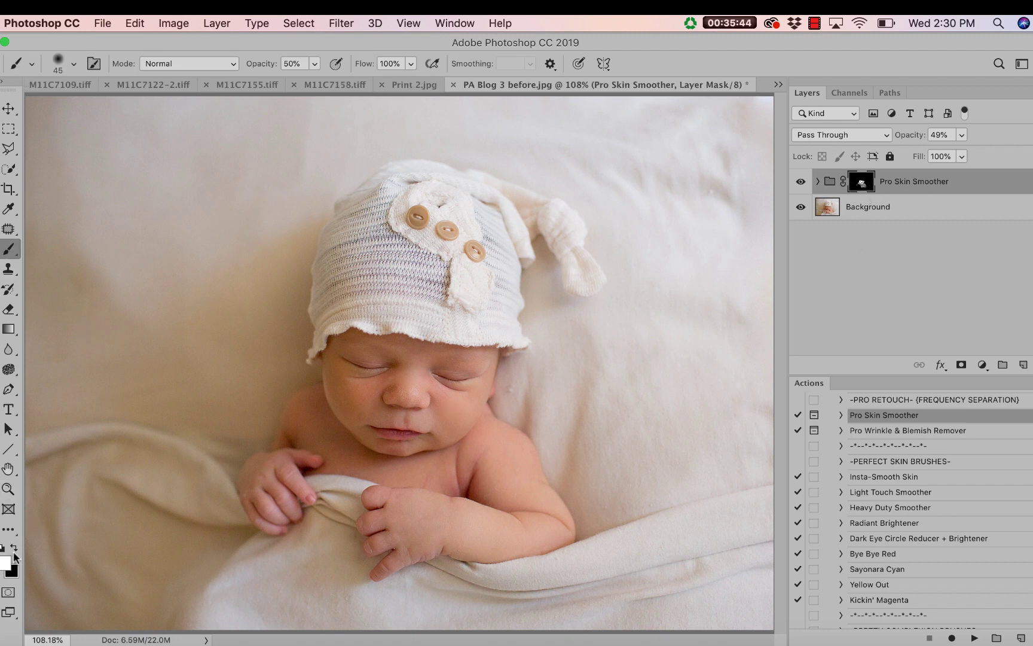
pyautogui.press('[')
pyautogui.press('[')
pyautogui.press('[')
pyautogui.click(15, 548)
pyautogui.click(314, 63)
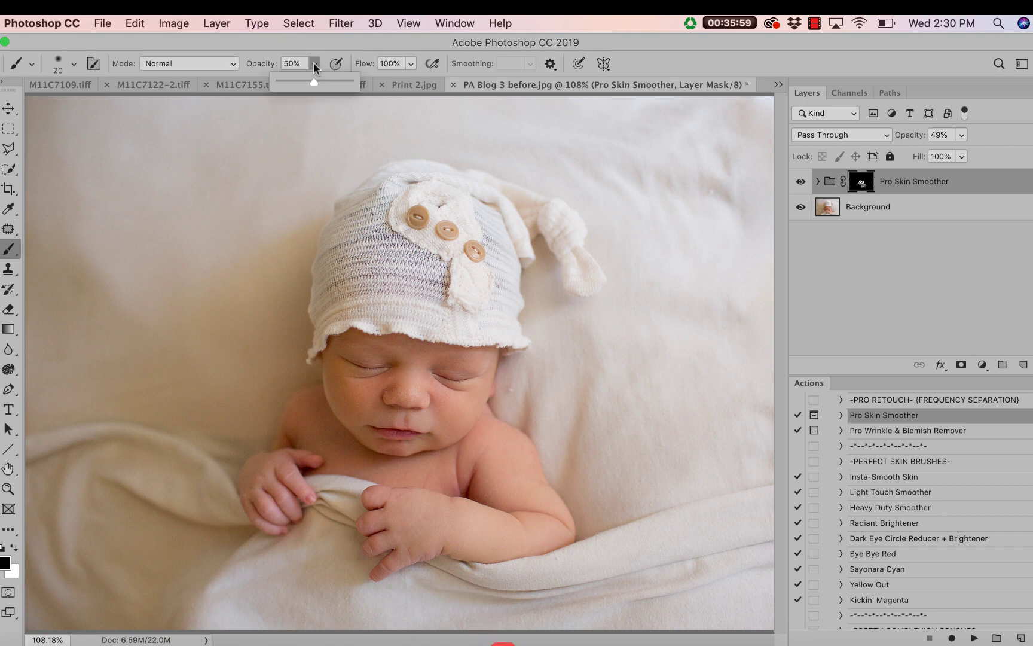
pyautogui.moveTo(313, 82); pyautogui.dragTo(350, 82)
pyautogui.press('Return')
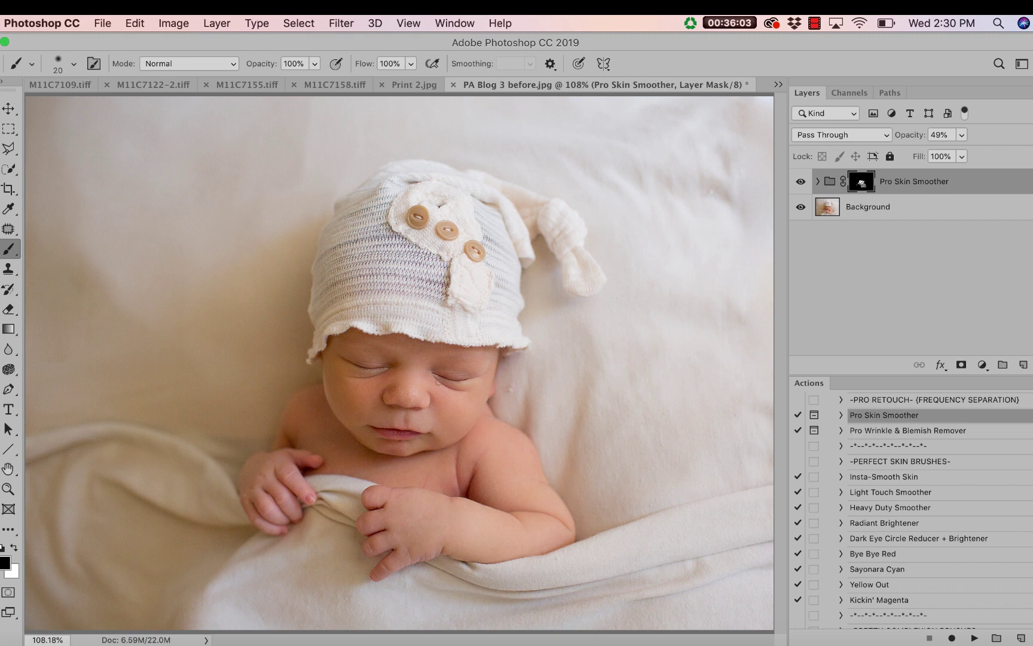